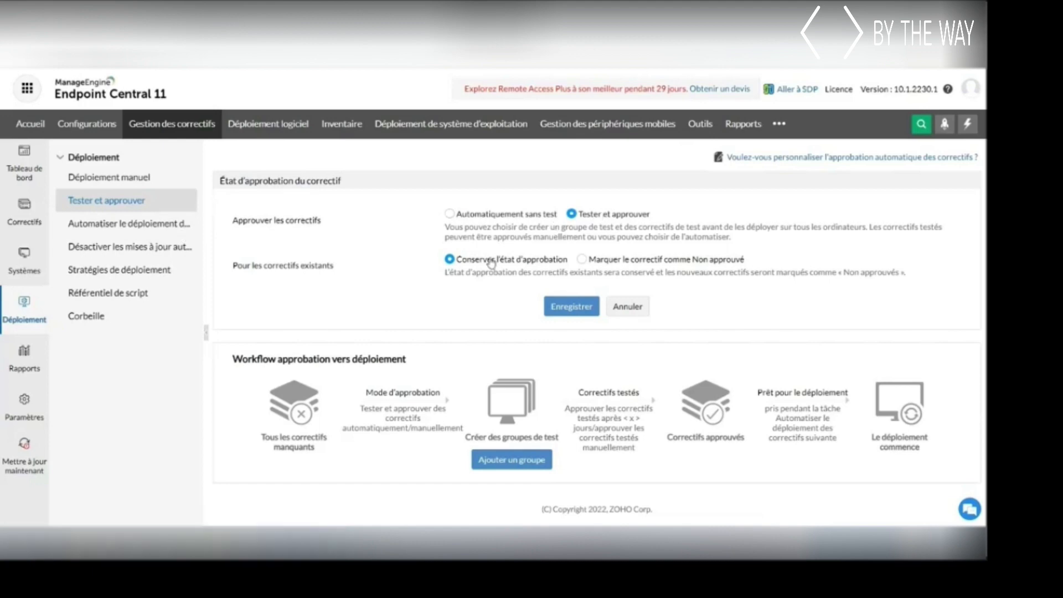
Step: Mark existing patches as "Non approuvé" and save the test-and-approve setting
click(583, 259)
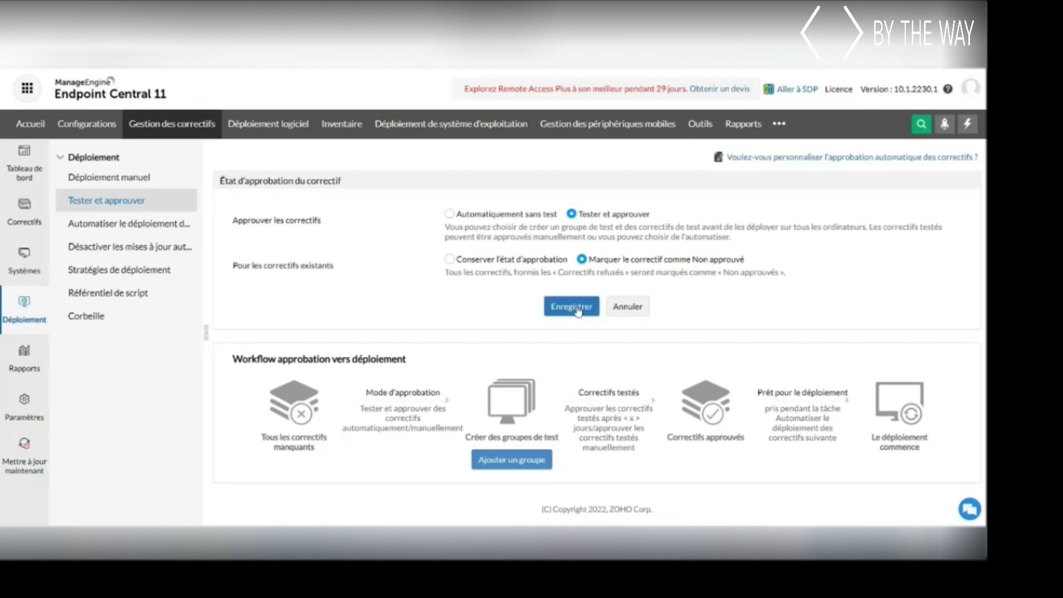
click(576, 309)
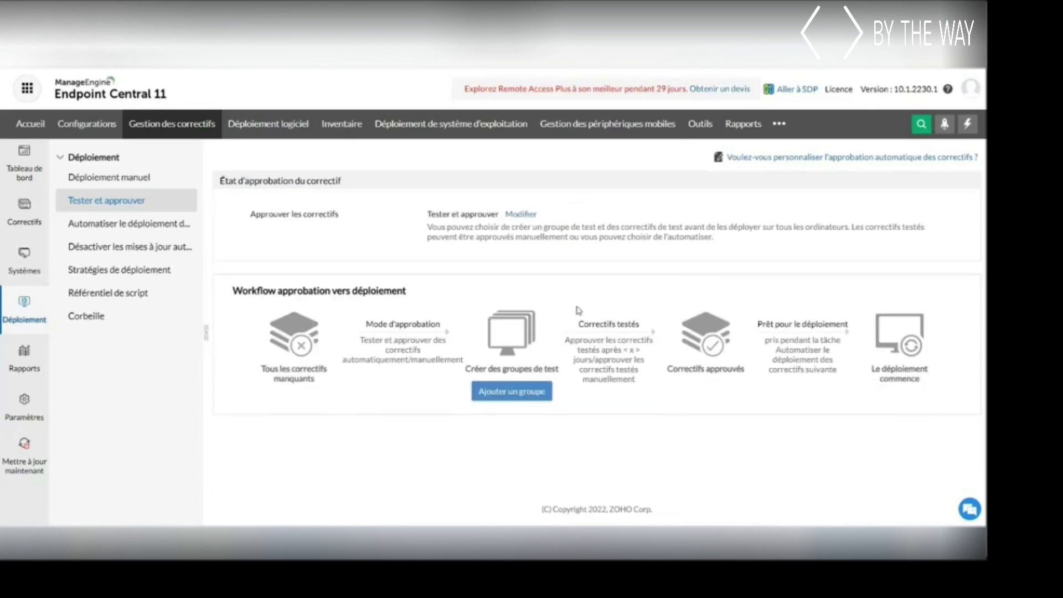
Step: Add a test group and create a static custom group named "Update" containing computer DESKTOP-BFLHC3O for it
click(522, 396)
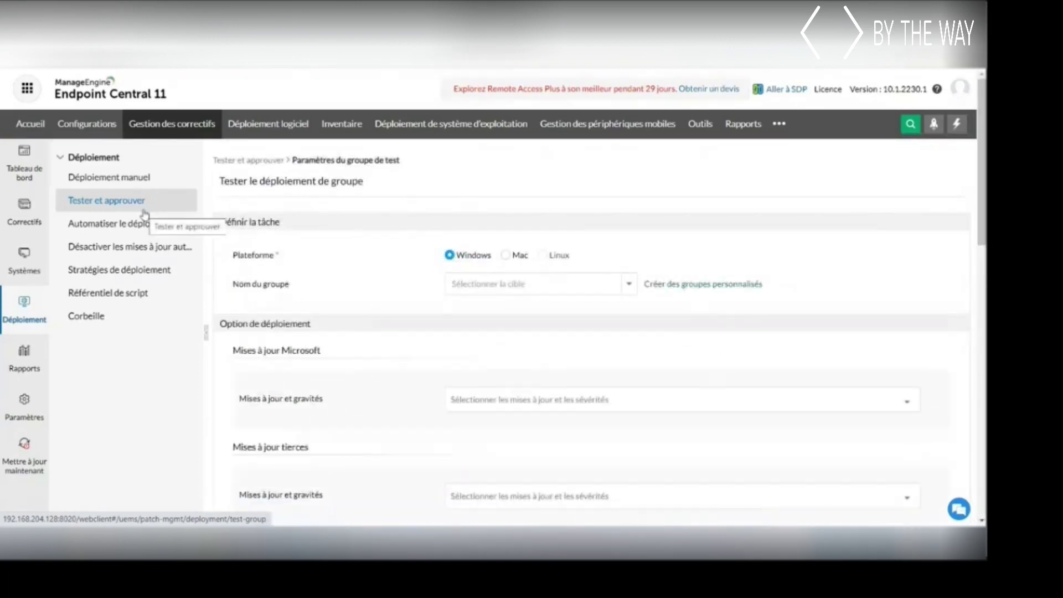
click(694, 290)
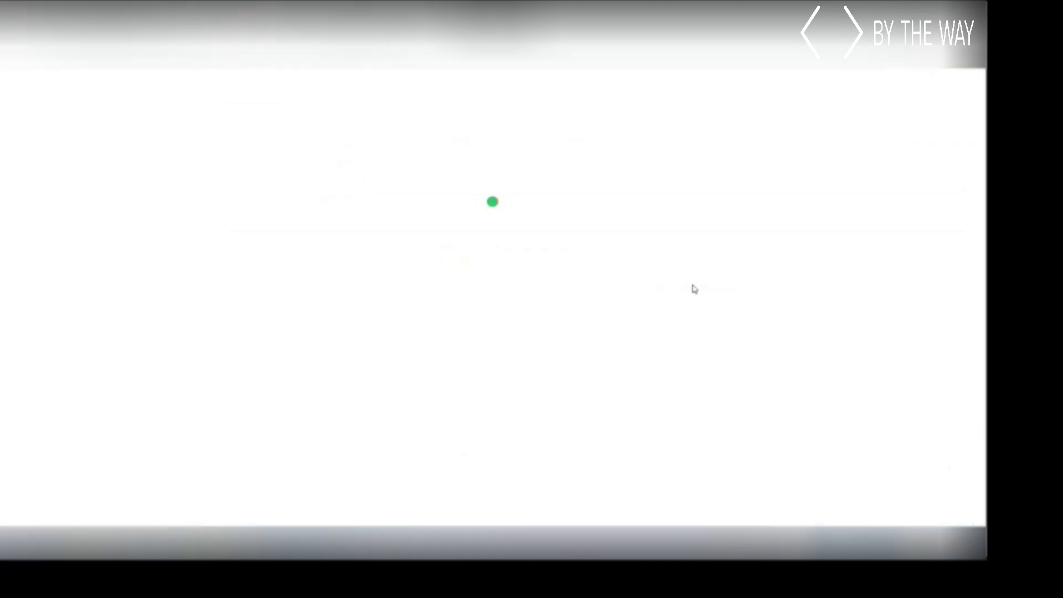
click(245, 202)
click(235, 223)
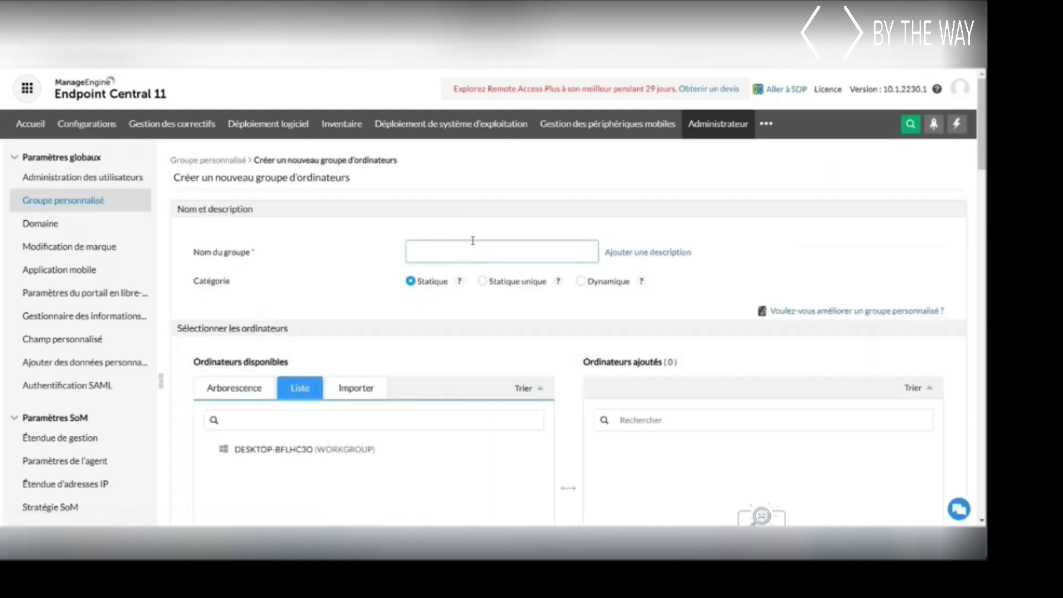
text(Update)
scroll(387, 277, down, 3)
click(312, 320)
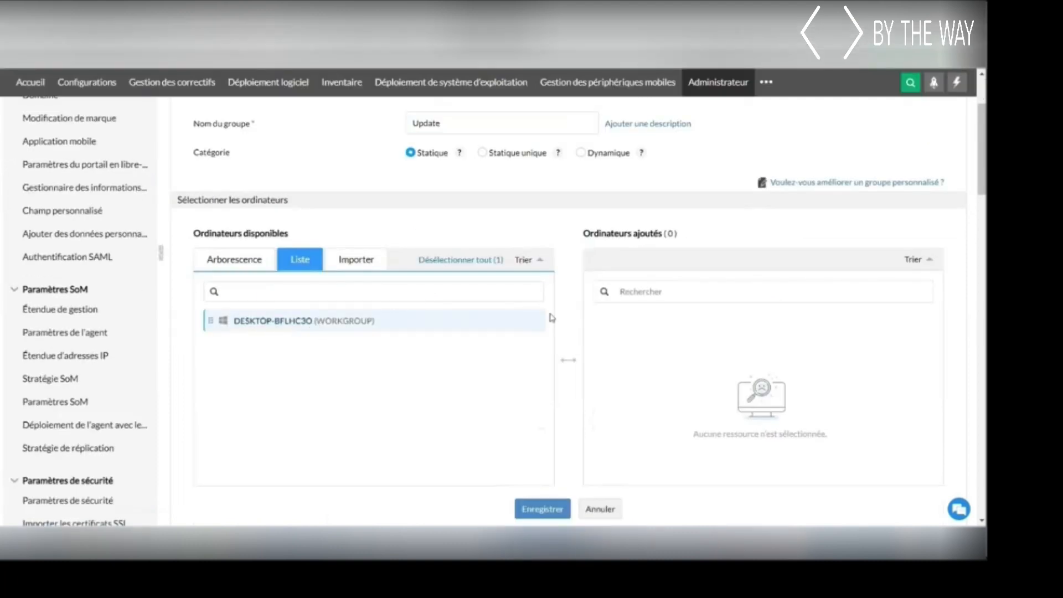
drag(407, 319, 709, 330)
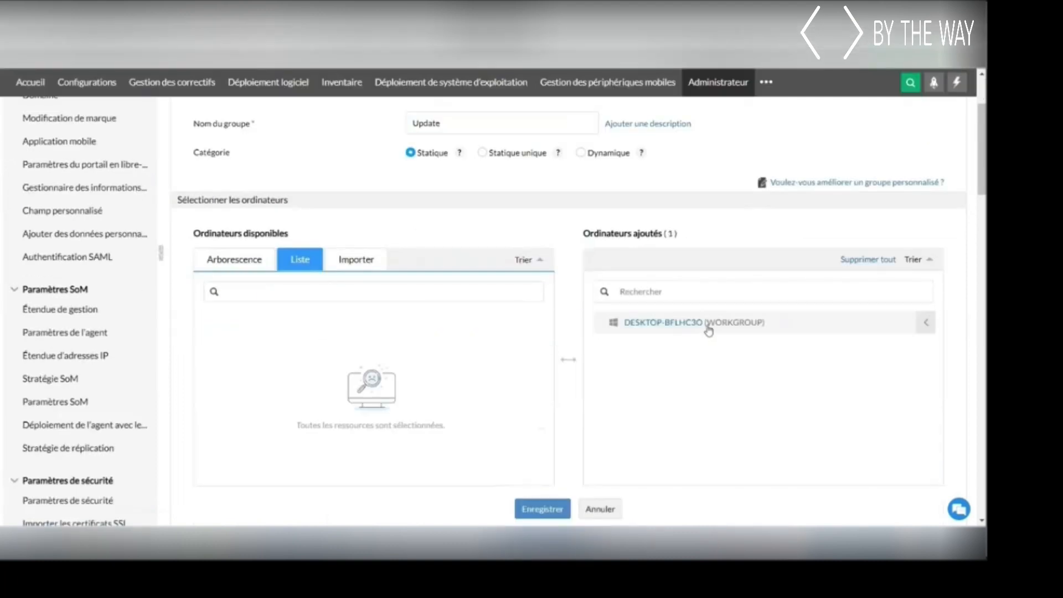
click(545, 509)
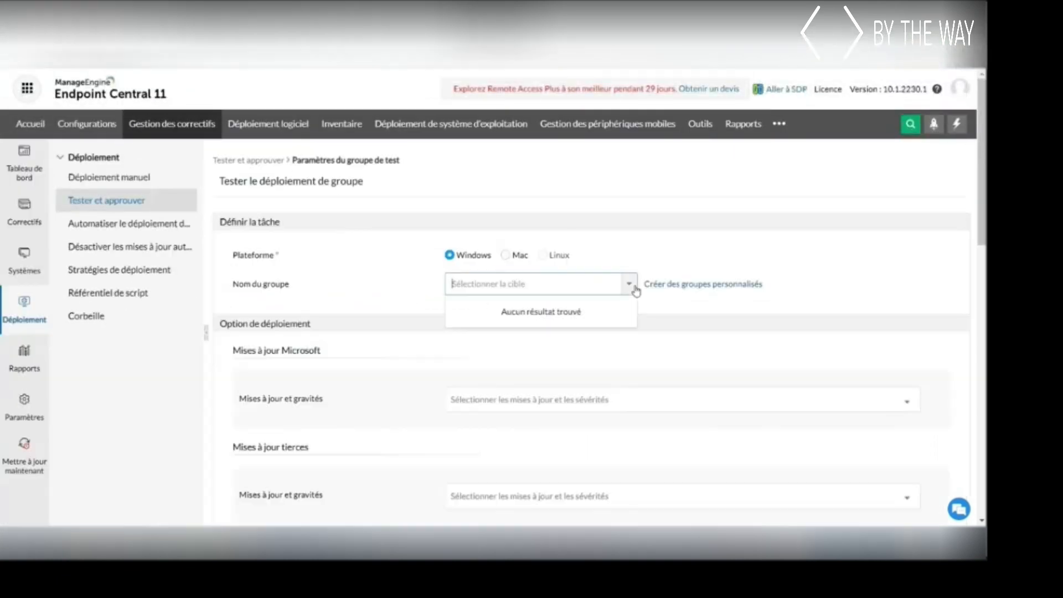
Step: Reload the test group settings and choose the "Update" custom group as the Windows target
key(F5)
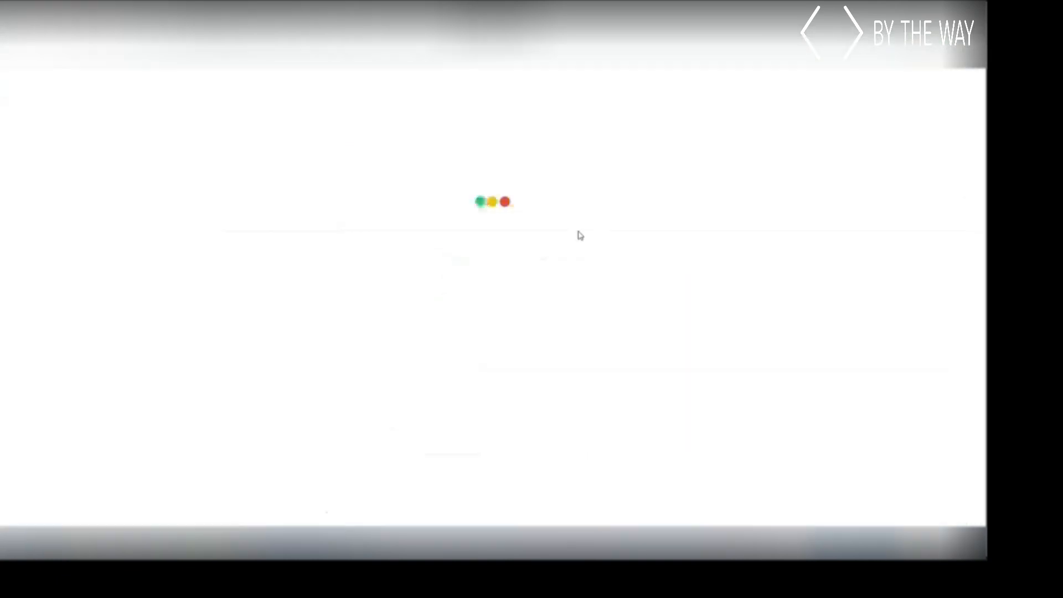
click(593, 282)
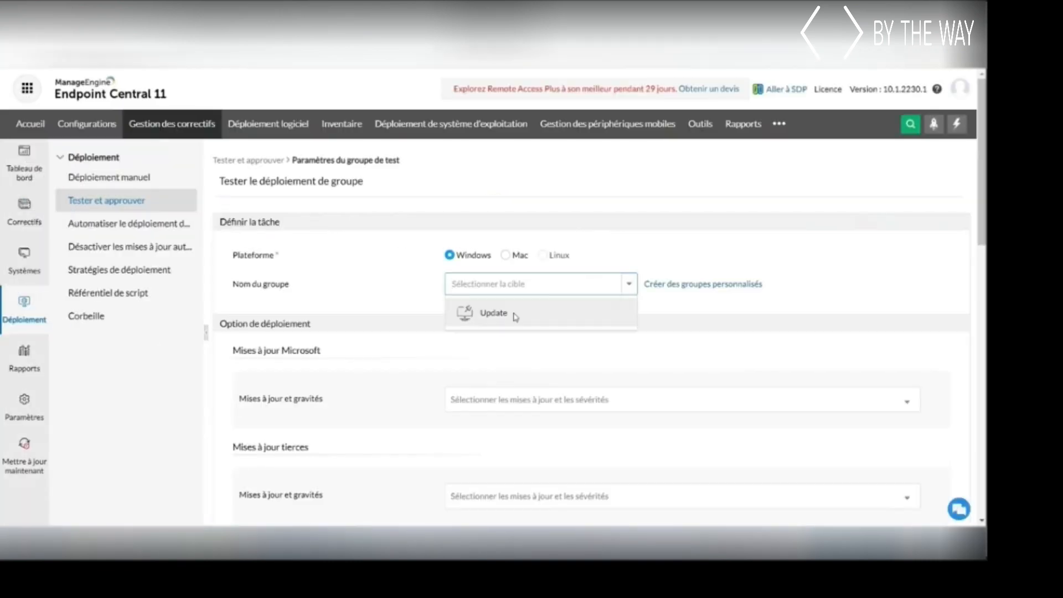
click(498, 311)
Step: Include all Microsoft updates in the test group: security, service packs, feature packs, rollups, rollup previews, optional and non-security updates
scroll(512, 278, down, 3)
click(512, 278)
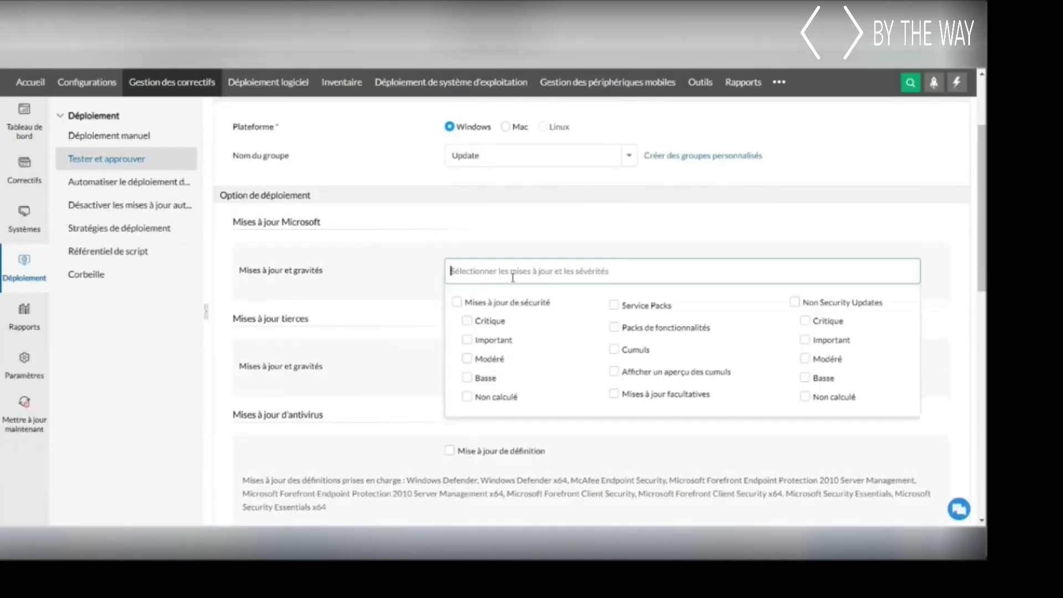
click(458, 303)
click(615, 330)
click(615, 353)
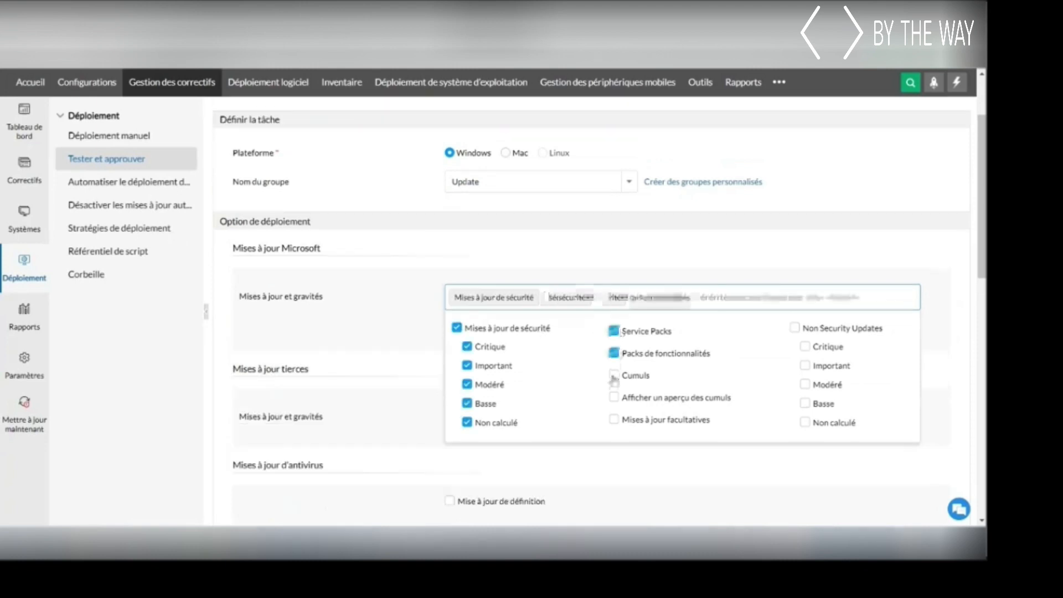
click(614, 375)
click(615, 418)
click(614, 440)
click(804, 349)
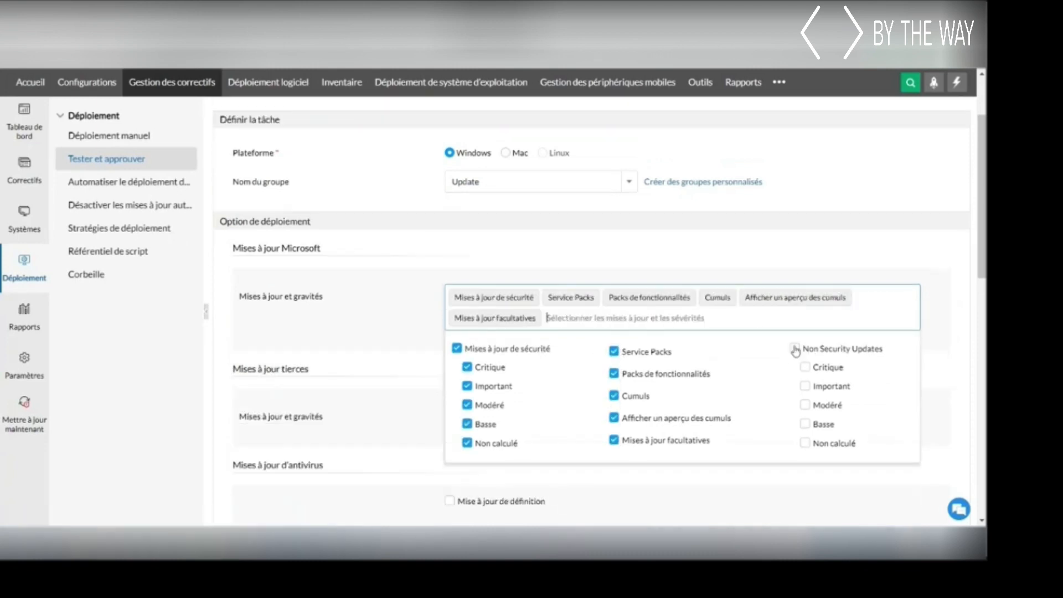
click(800, 253)
Step: Include third-party updates of every severity in the test group's deployment options
scroll(799, 246, down, 3)
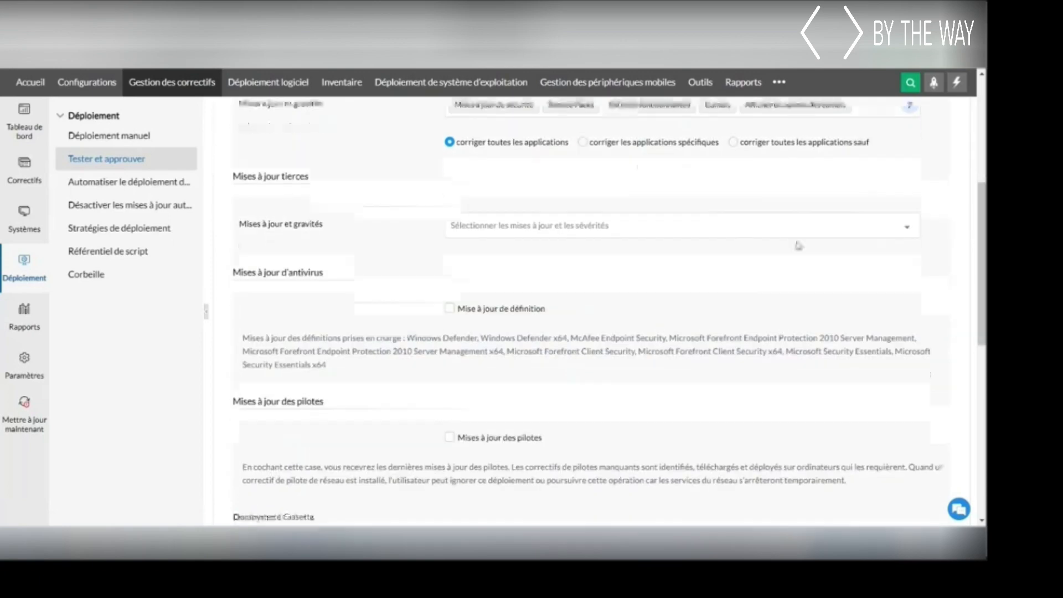
click(517, 228)
click(464, 259)
scroll(388, 330, up, 3)
click(429, 359)
Step: Apply the "Deploy any time at the earliest" deployment policy to the test group
scroll(429, 359, down, 5)
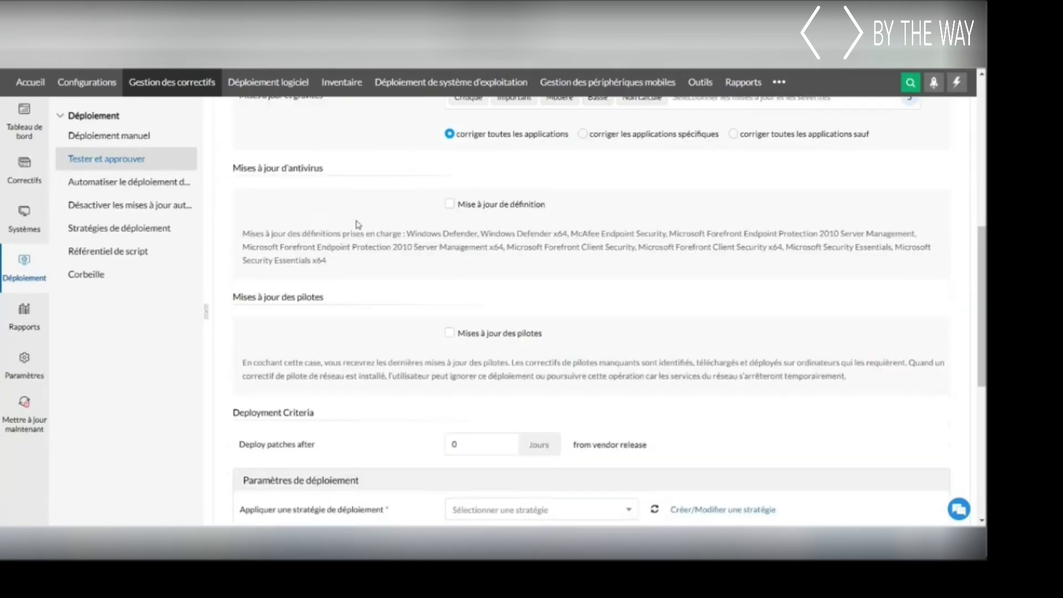
scroll(366, 317, down, 3)
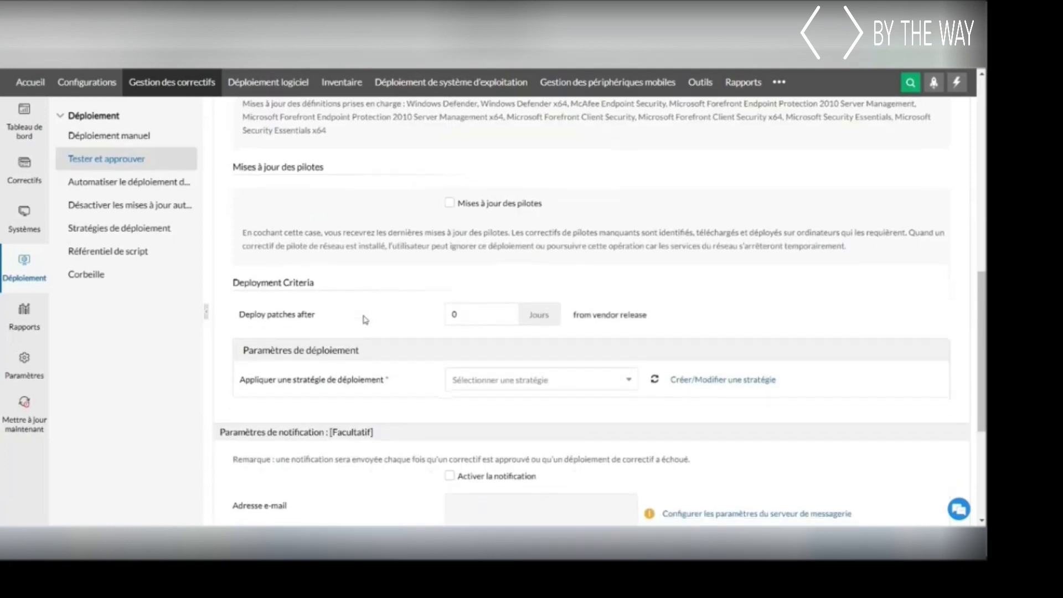
click(541, 318)
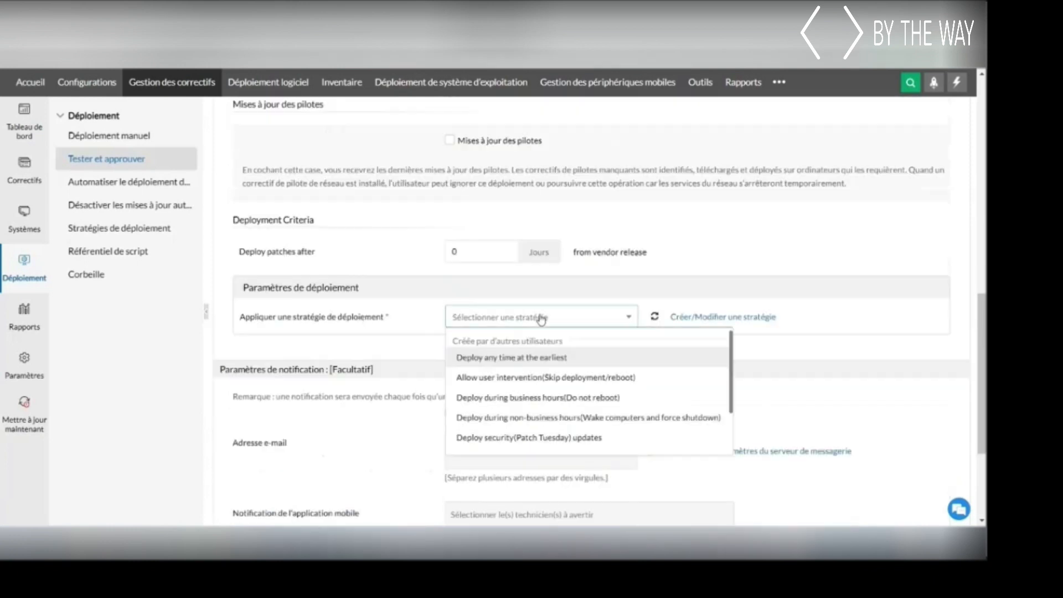
click(541, 359)
Step: Enable automatic approval of tested patches after 15 days and create the test group
scroll(629, 341, down, 4)
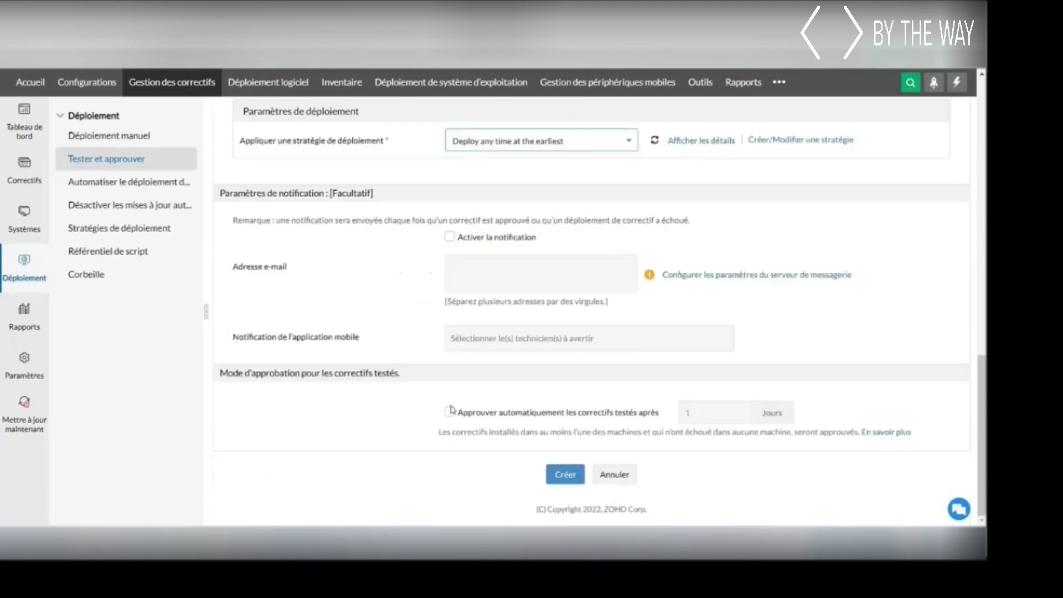
click(449, 412)
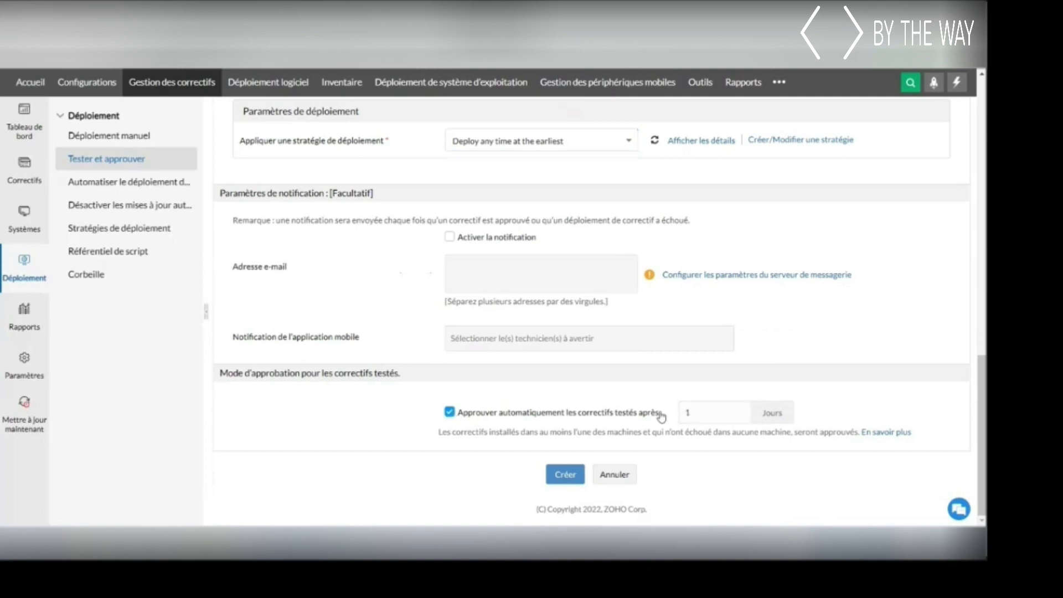
double_click(687, 412)
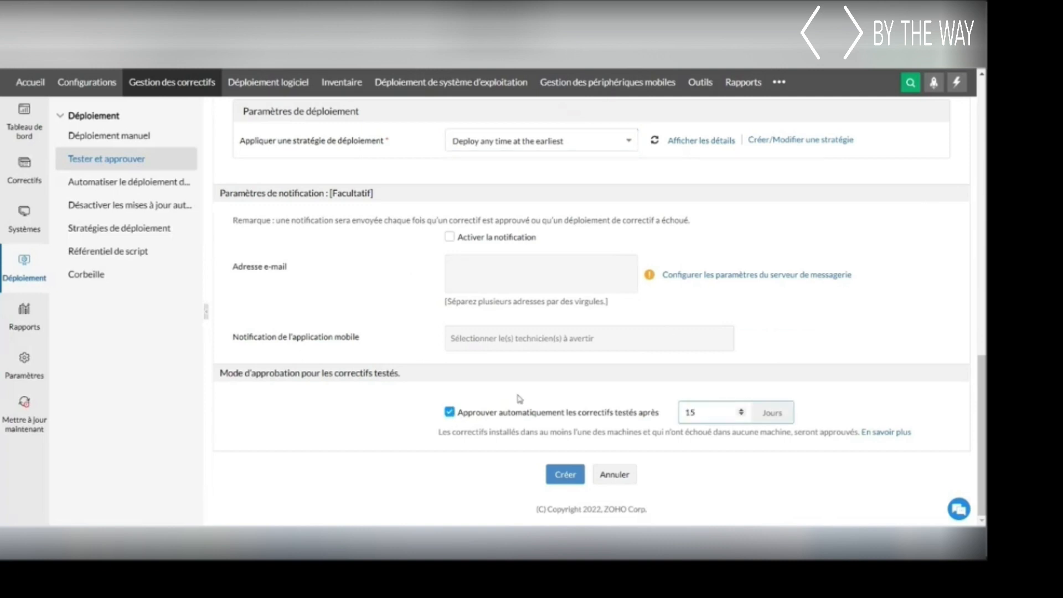
click(562, 476)
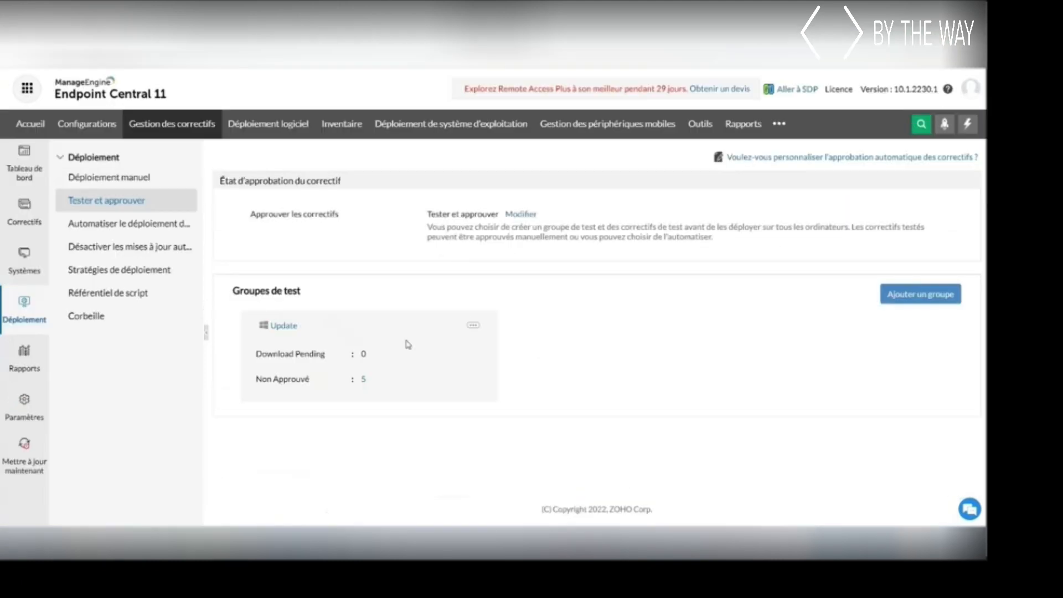
Step: Review the non-approved patches of the "Update" test group
click(363, 381)
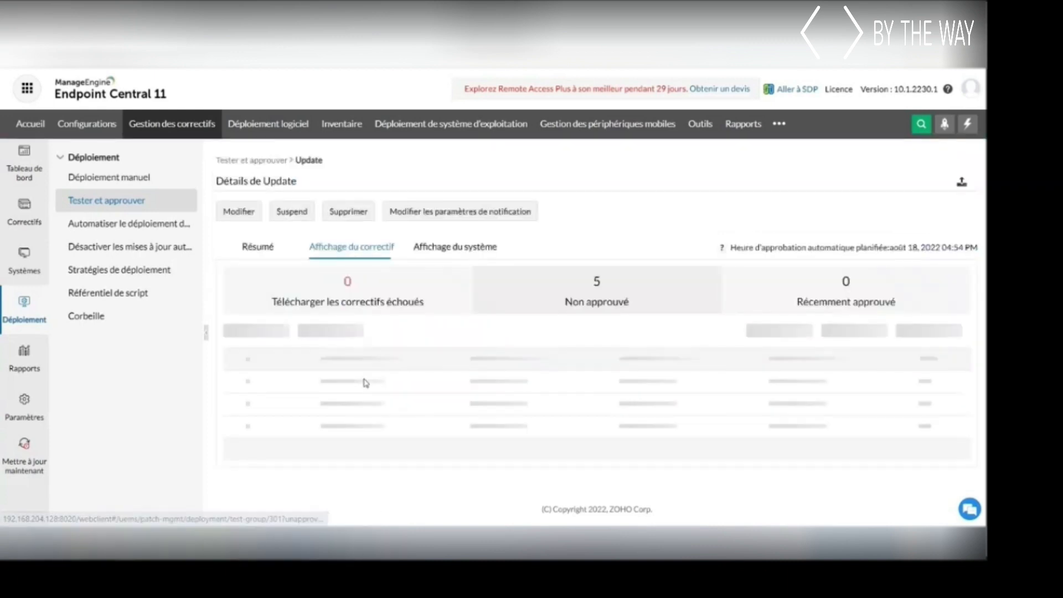
scroll(399, 360, down, 2)
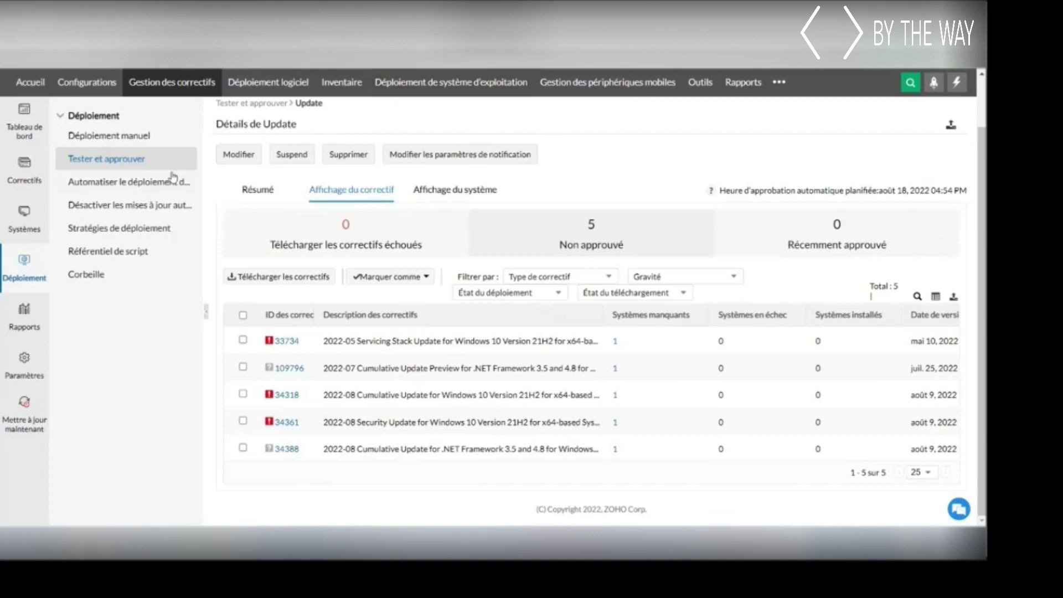
Step: Start a new automated patch deployment task and name it "Update Windows"
click(132, 188)
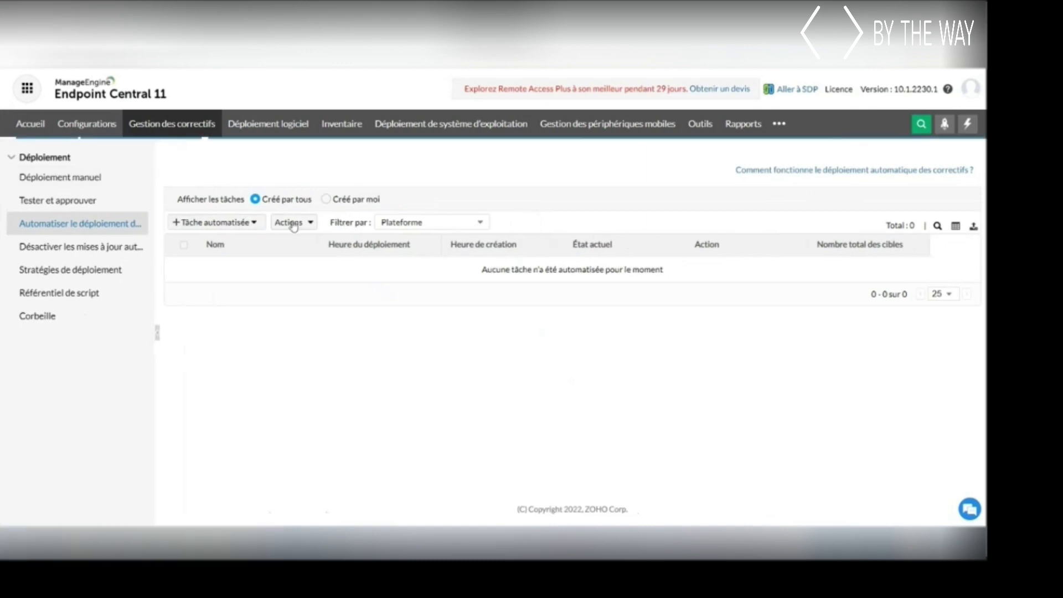
click(246, 224)
scroll(397, 237, down, 1)
scroll(397, 238, up, 1)
click(55, 161)
drag(118, 198, 2, 189)
text(Update Windows)
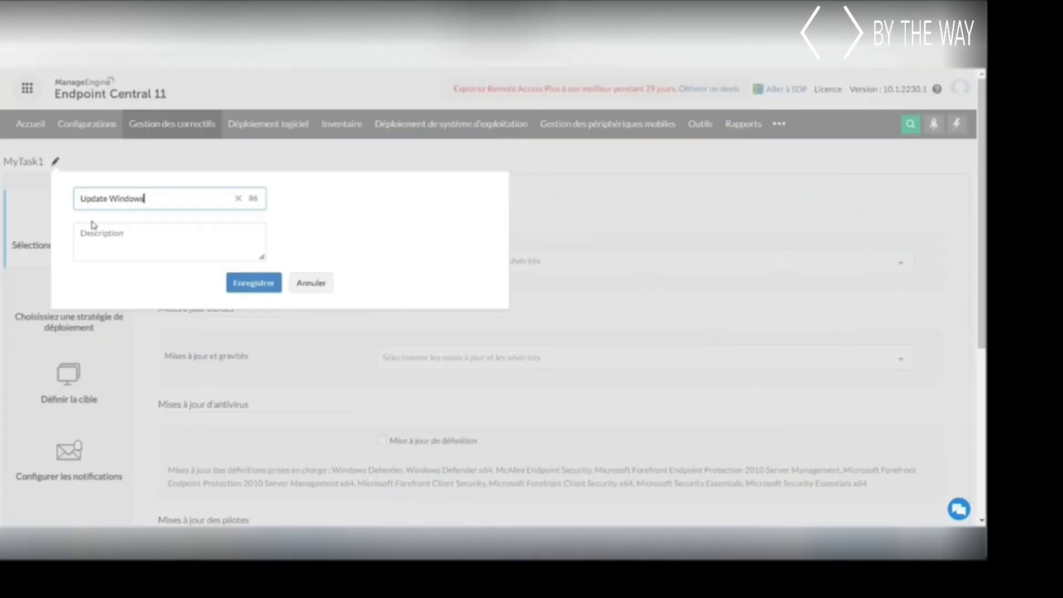
click(252, 283)
Step: Select every Microsoft update category for the Update Windows task, including security, optional and non-security updates with all severities
click(421, 260)
click(389, 312)
click(545, 315)
click(545, 338)
click(545, 359)
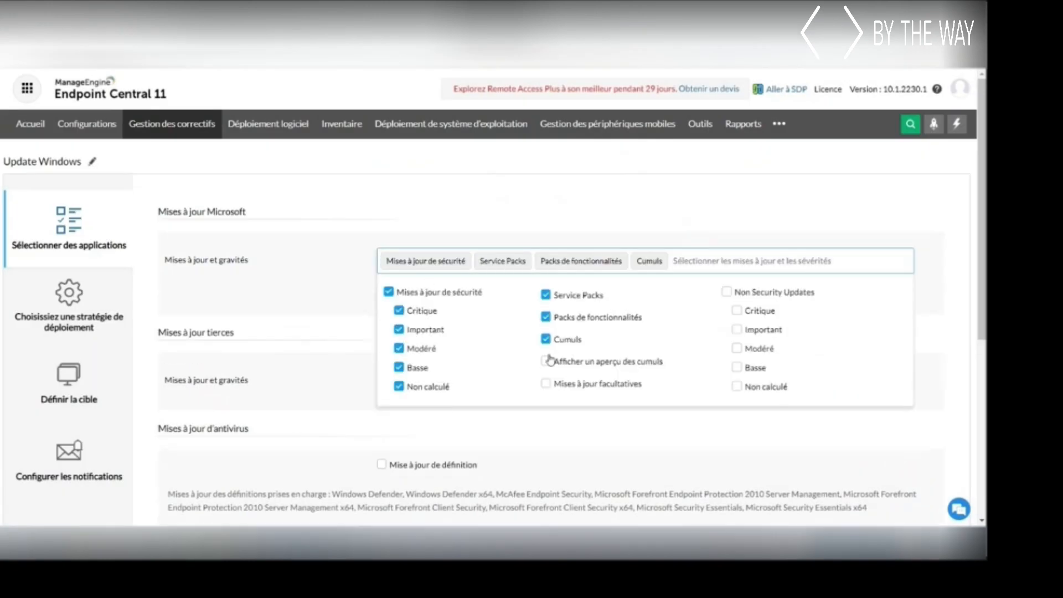
click(546, 382)
click(545, 403)
click(727, 312)
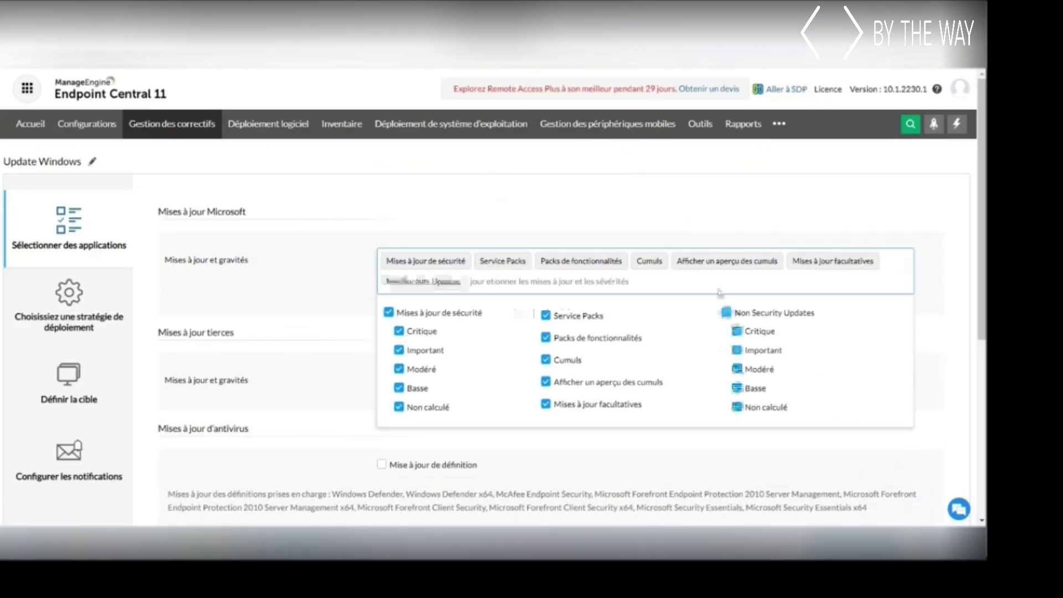
click(692, 201)
Step: Select all severities of third-party updates for the Update Windows task
scroll(693, 201, down, 1)
click(382, 316)
click(387, 348)
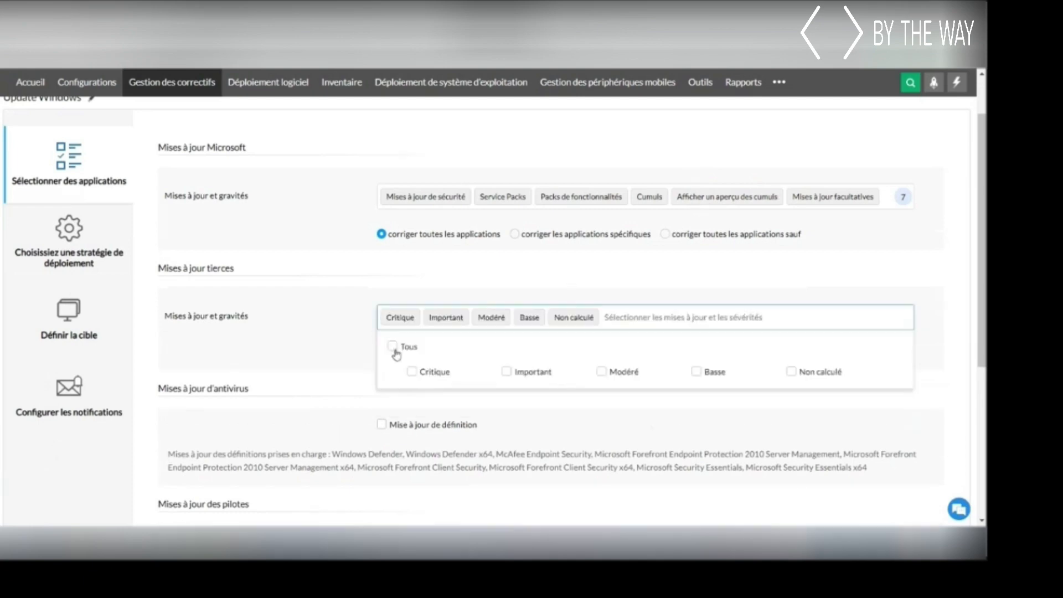
scroll(332, 348, up, 1)
click(391, 342)
Step: Proceed to the task's deployment policy stage and apply "Deploy any time at the earliest"
scroll(392, 342, down, 5)
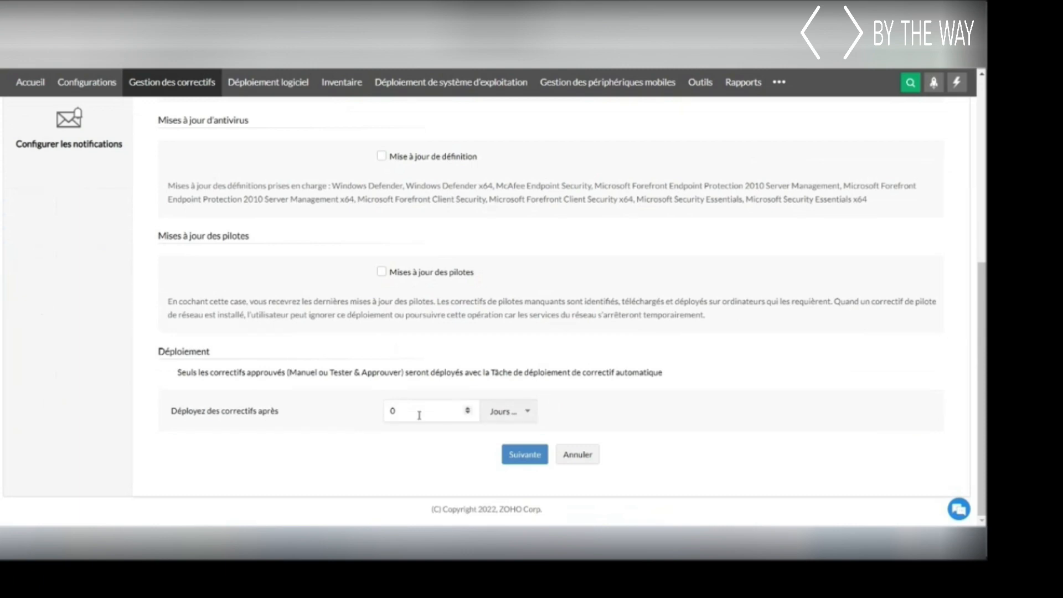
scroll(503, 376, up, 1)
scroll(505, 375, down, 1)
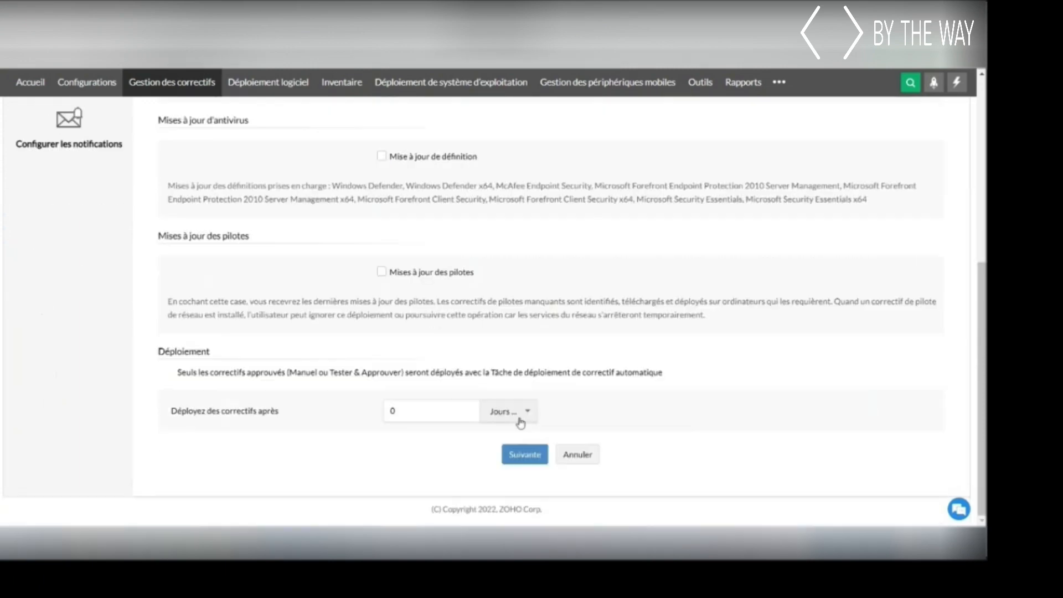
click(525, 458)
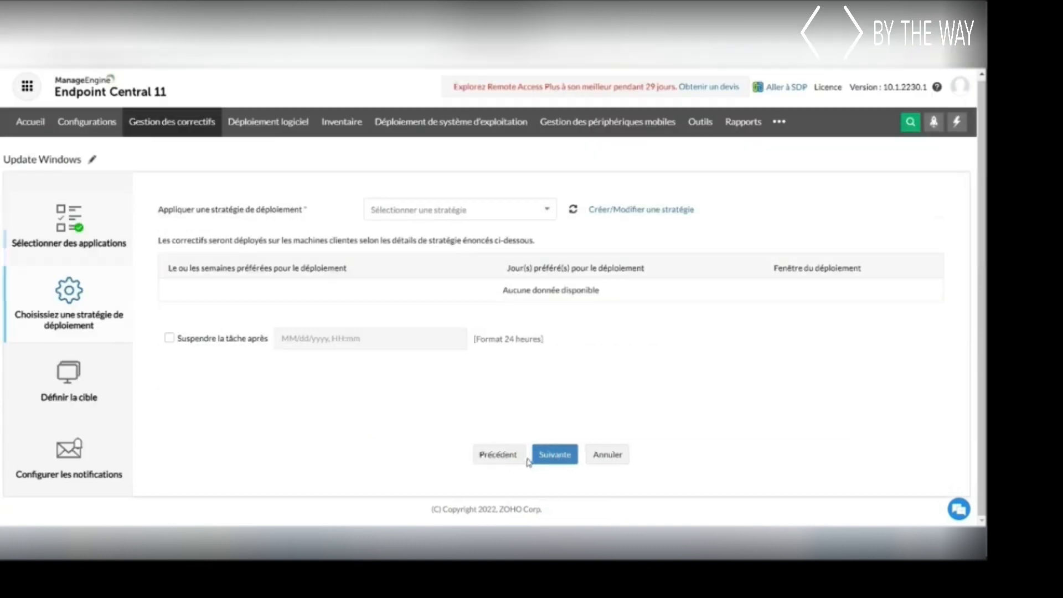
click(434, 218)
click(437, 254)
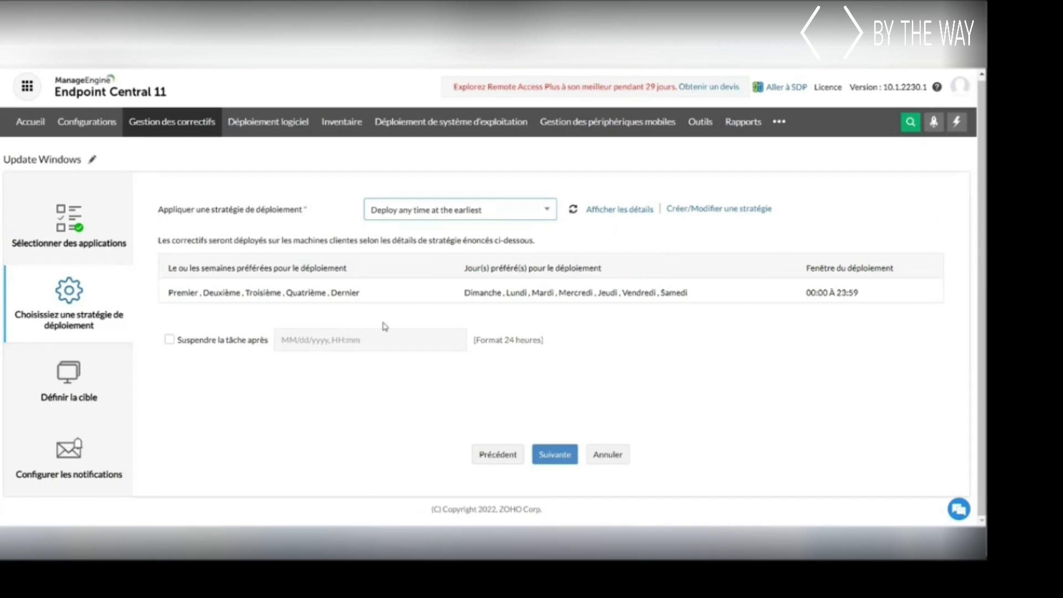
Step: Proceed to the Update Windows task's target definition and select the WORKGROUP domain as the target
click(553, 453)
click(399, 221)
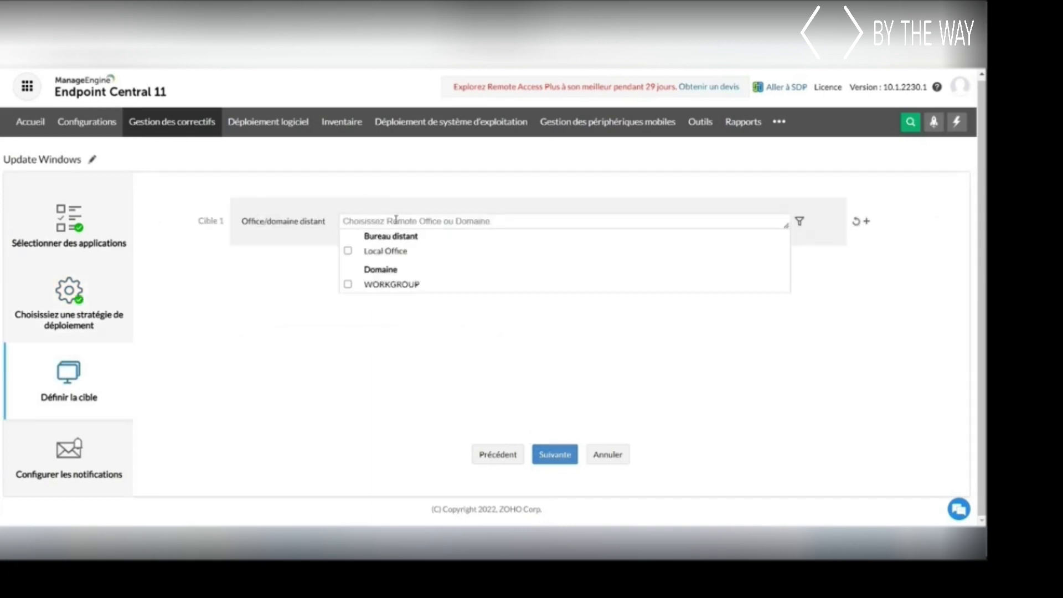
click(348, 284)
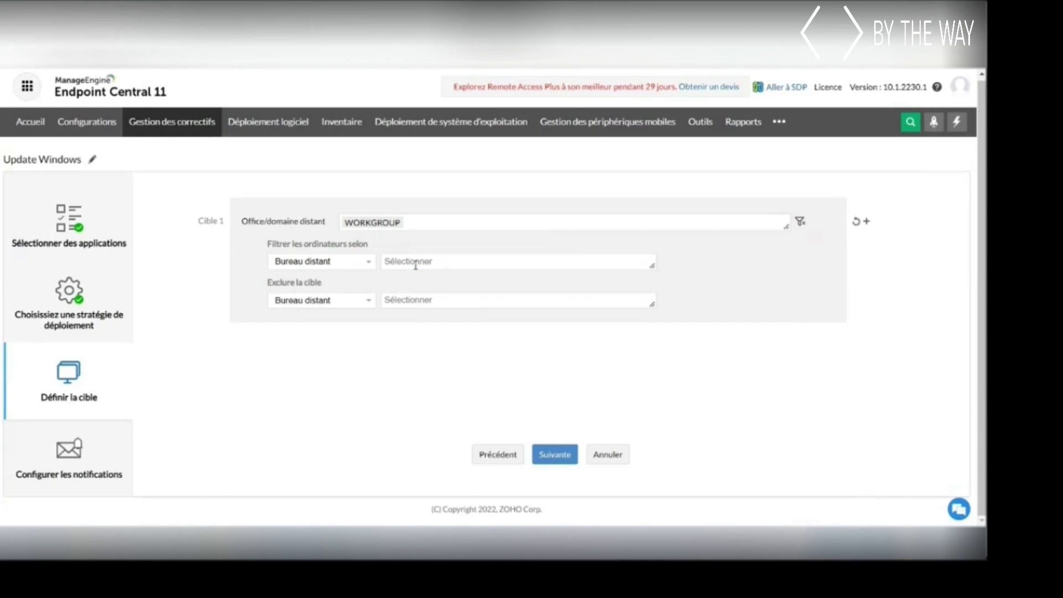
Step: Filter the target computers by operating system to Microsoft Windows 7, 8, 8.1, 10 and 11
click(368, 261)
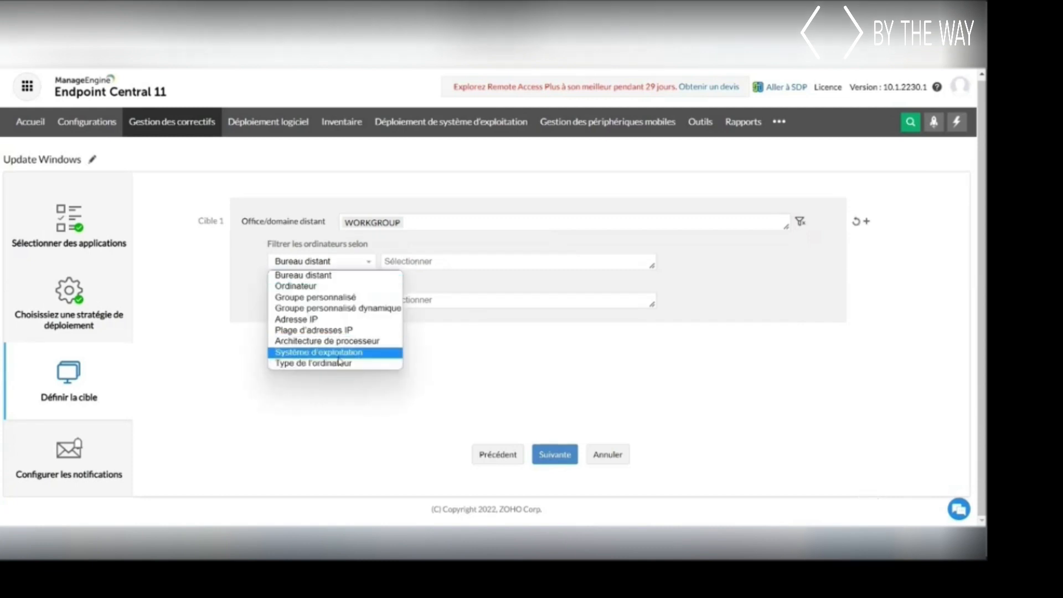
click(339, 355)
scroll(449, 310, down, 3)
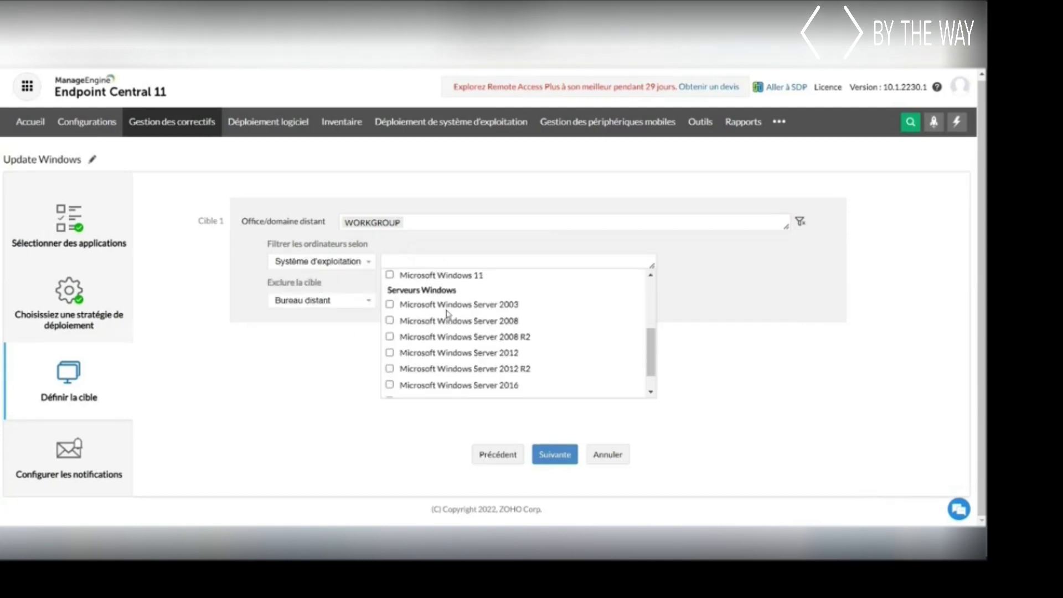
scroll(443, 316, up, 2)
click(390, 322)
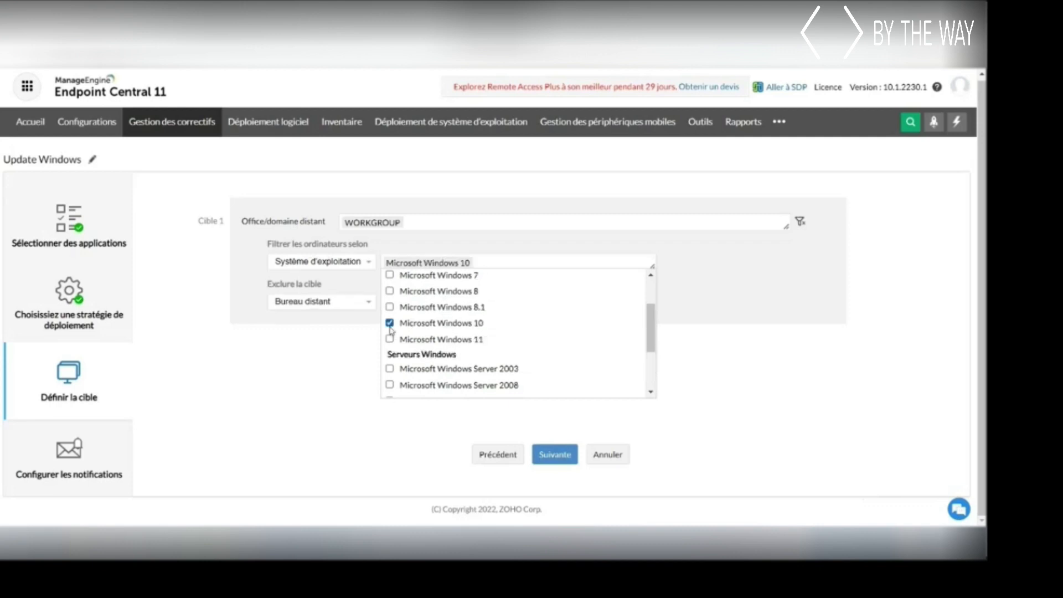
click(390, 339)
click(390, 308)
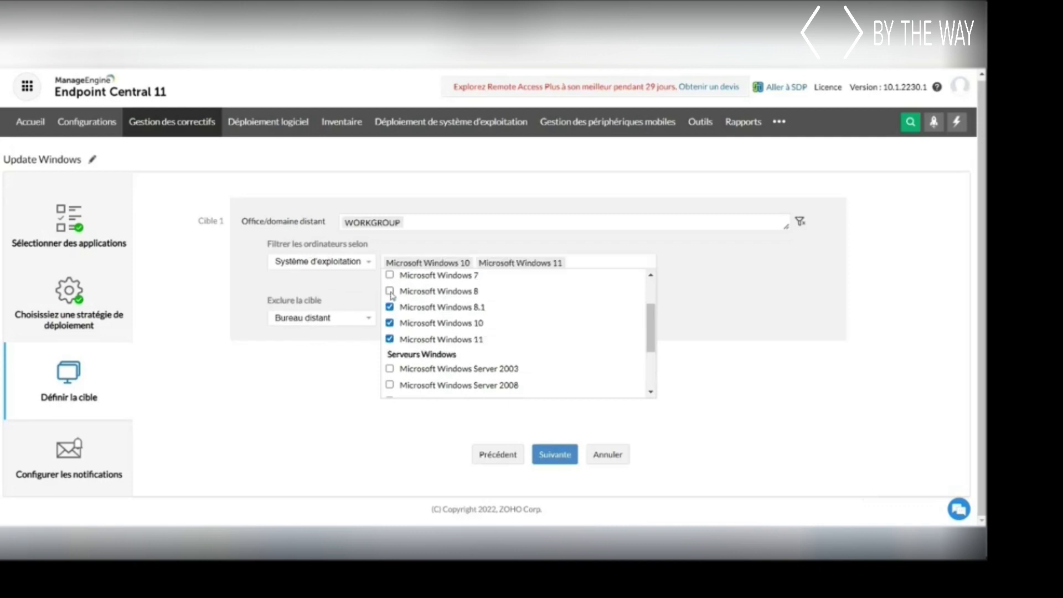
click(390, 292)
click(391, 276)
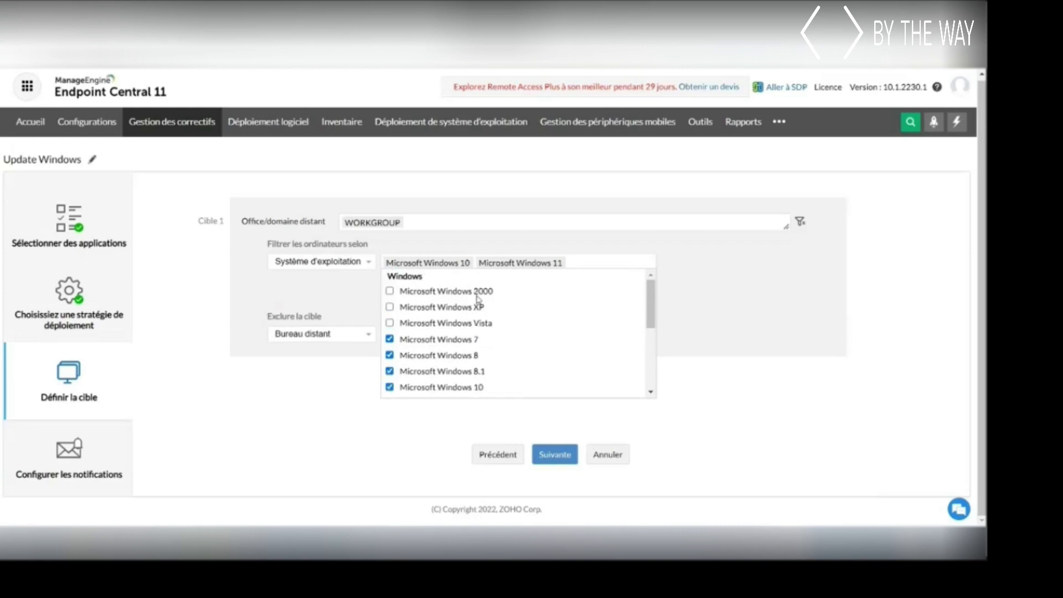
Step: Proceed to the notification stage, leave the notifications unconfigured and save the Update Windows task
click(553, 451)
click(560, 459)
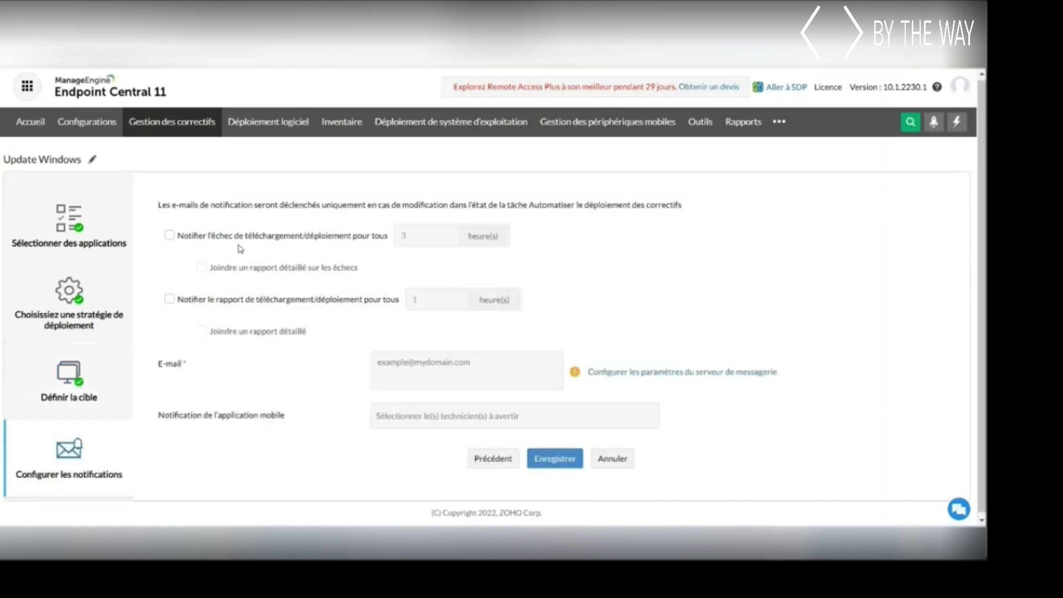
click(557, 457)
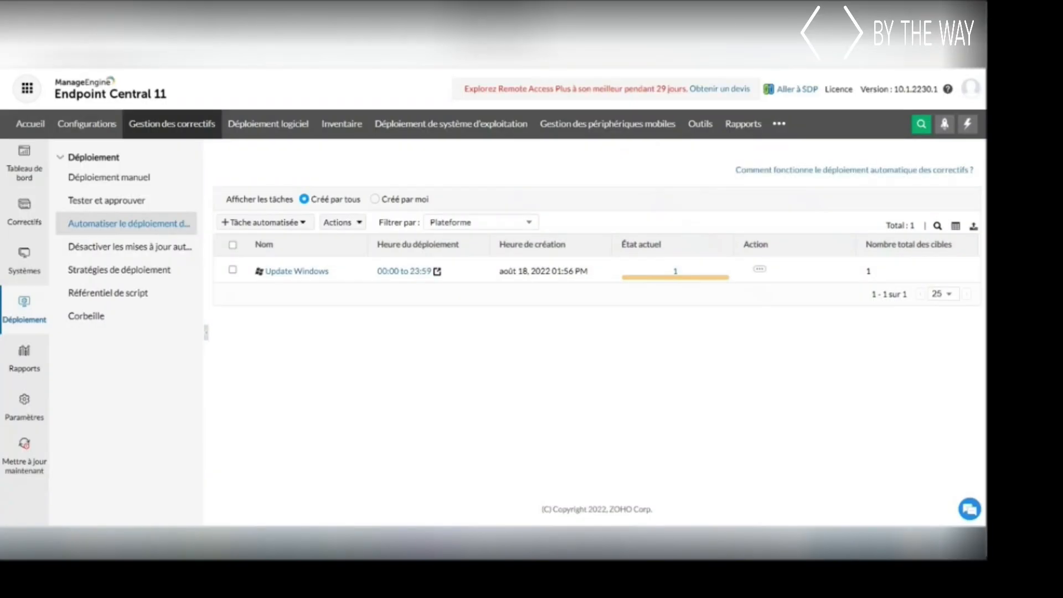
Step: Check the test group on the Test and Approve page, and return to the automated patch deployment tasks
click(105, 200)
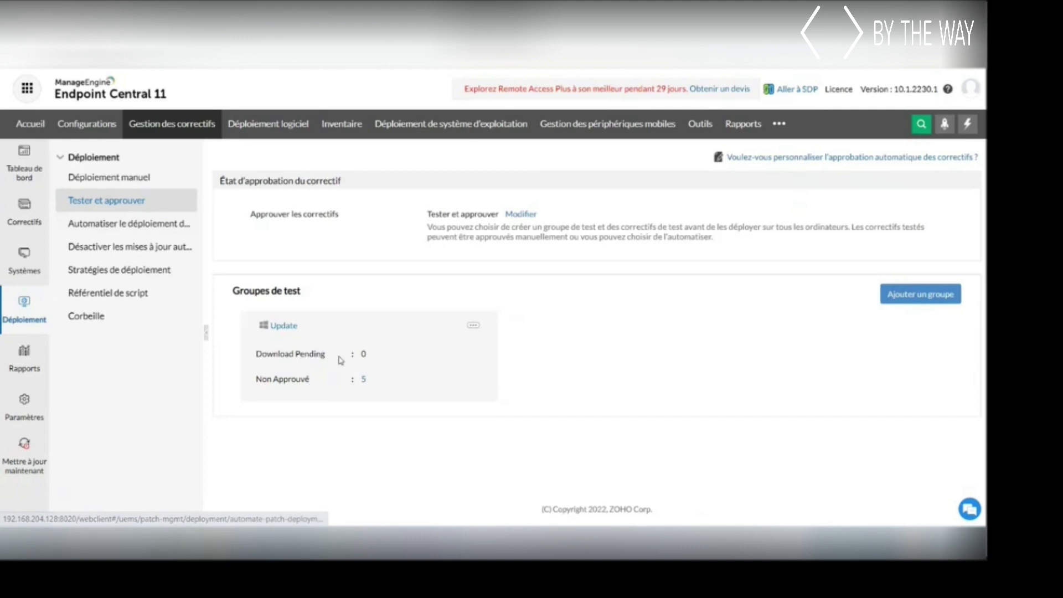
click(147, 226)
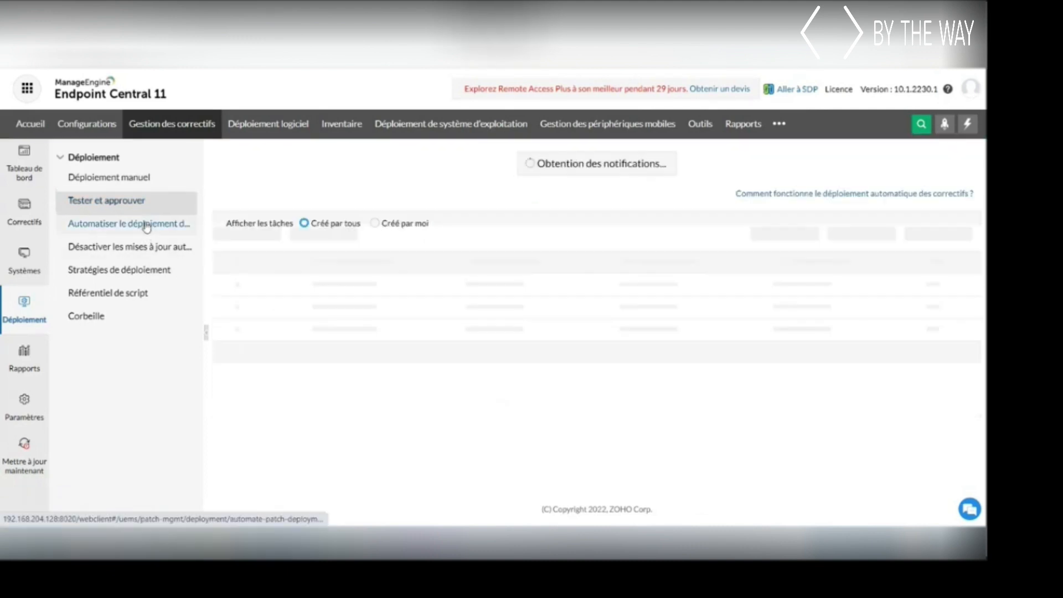